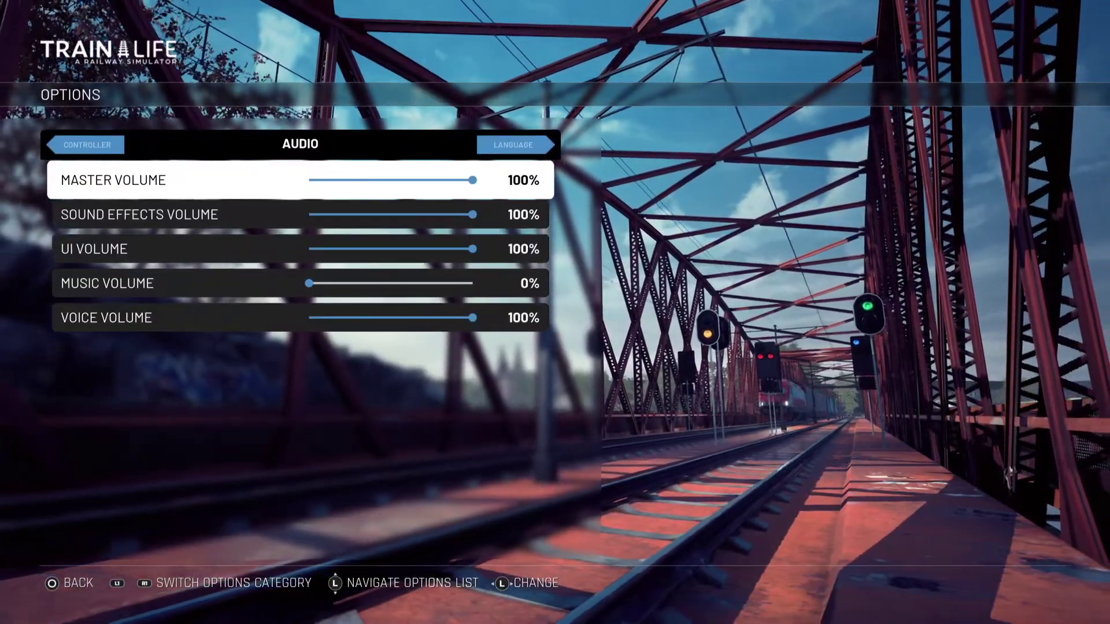
# Switch the options from the Audio category to the Controller category
pyautogui.press('q')
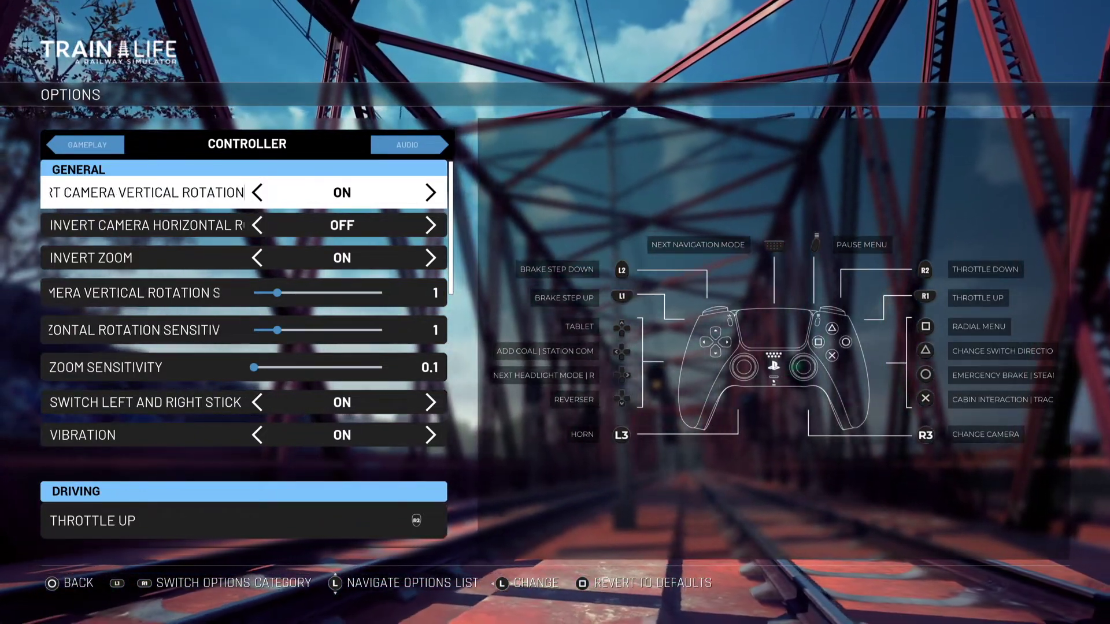
pyautogui.press('Down')
pyautogui.press('Down')
pyautogui.press('Down')
pyautogui.press('Down')
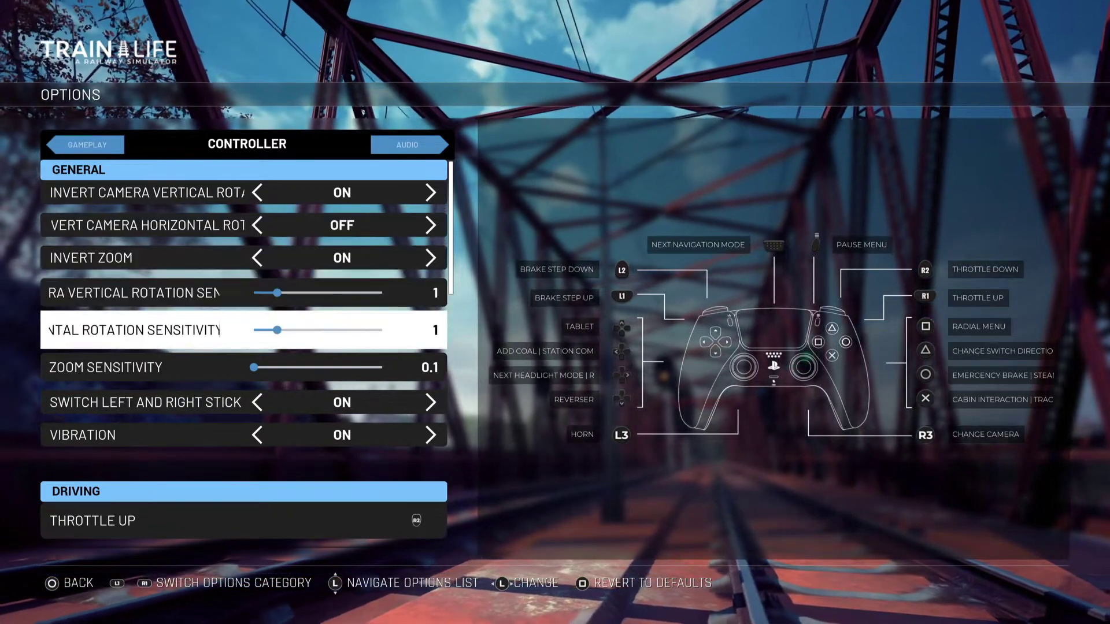
pyautogui.press('Down')
pyautogui.press('Down')
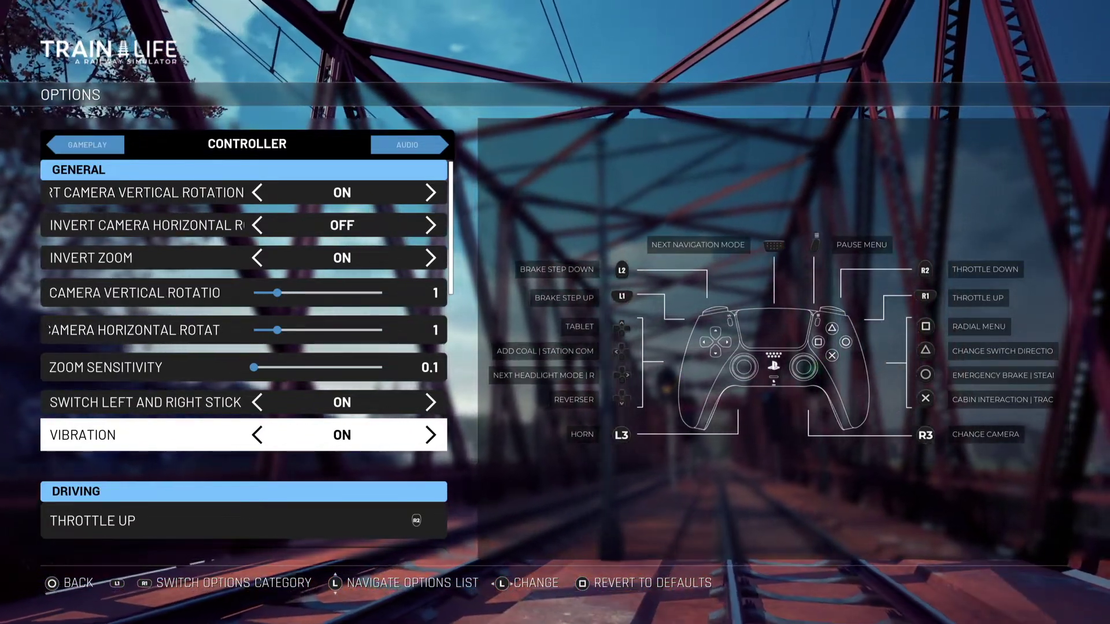
pyautogui.press('Down')
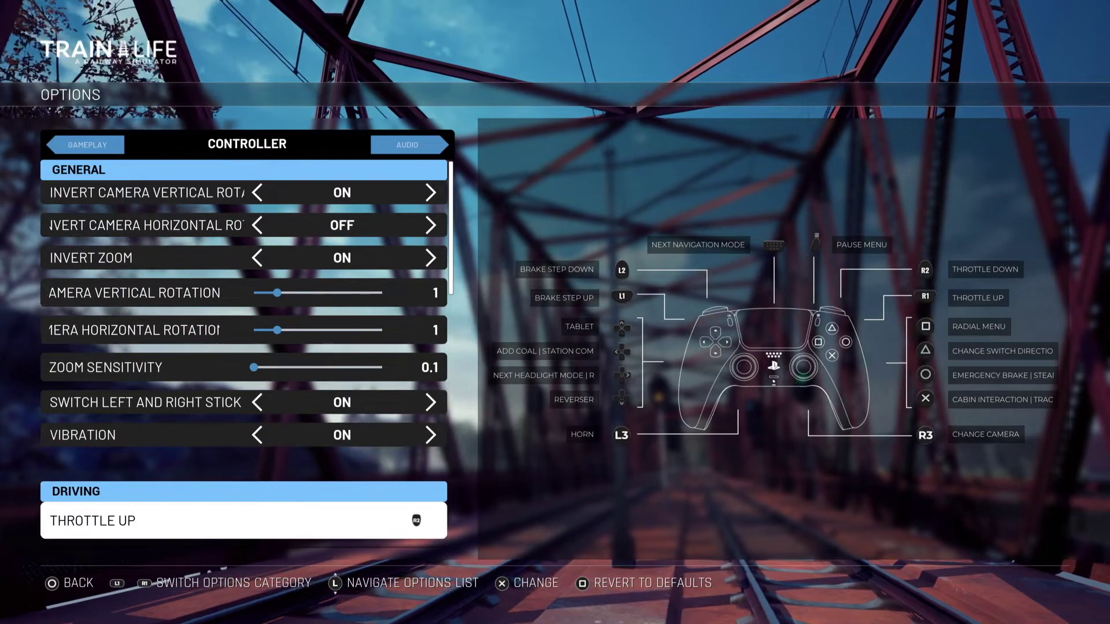
# Look through the Driving bindings, then start assigning a new button to Throttle Up
pyautogui.press('Down')
pyautogui.press('Down')
pyautogui.press('Down')
pyautogui.press('Down')
pyautogui.press('Down')
pyautogui.press('Down')
pyautogui.press('Down')
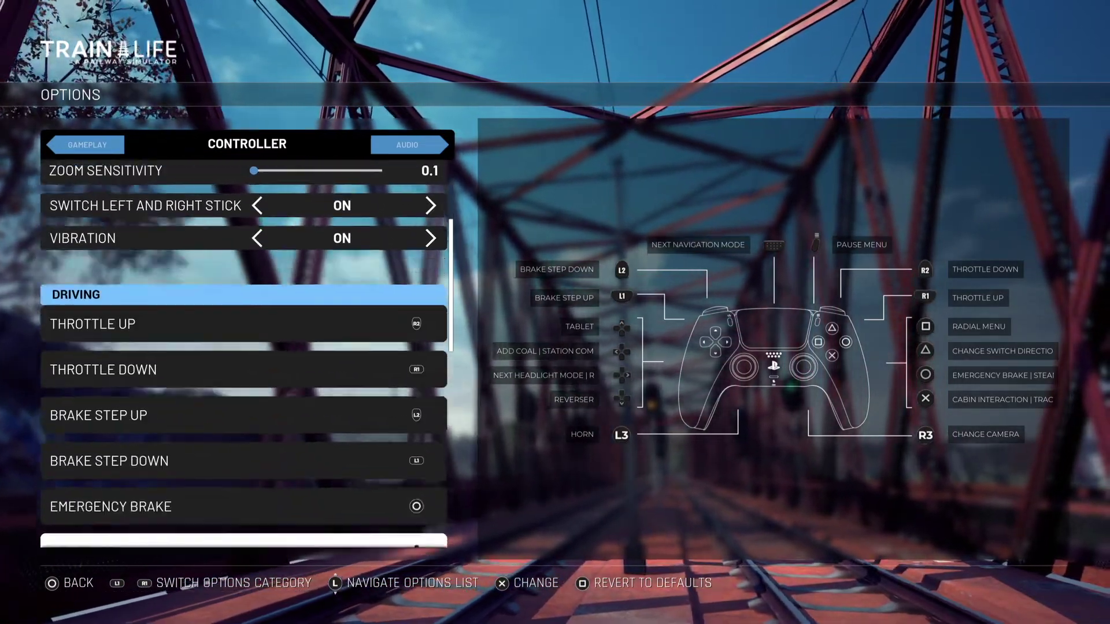
pyautogui.press('Up')
pyautogui.press('Up')
pyautogui.press('Up')
pyautogui.press('Up')
pyautogui.press('Up')
pyautogui.press('Up')
pyautogui.press('Up')
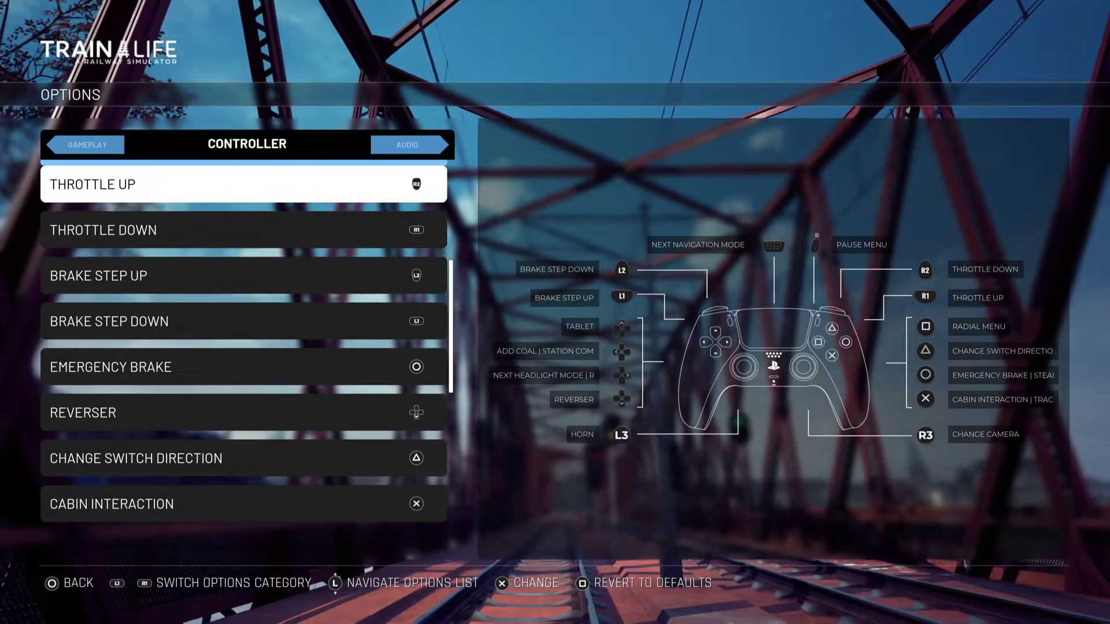
pyautogui.press('Return')
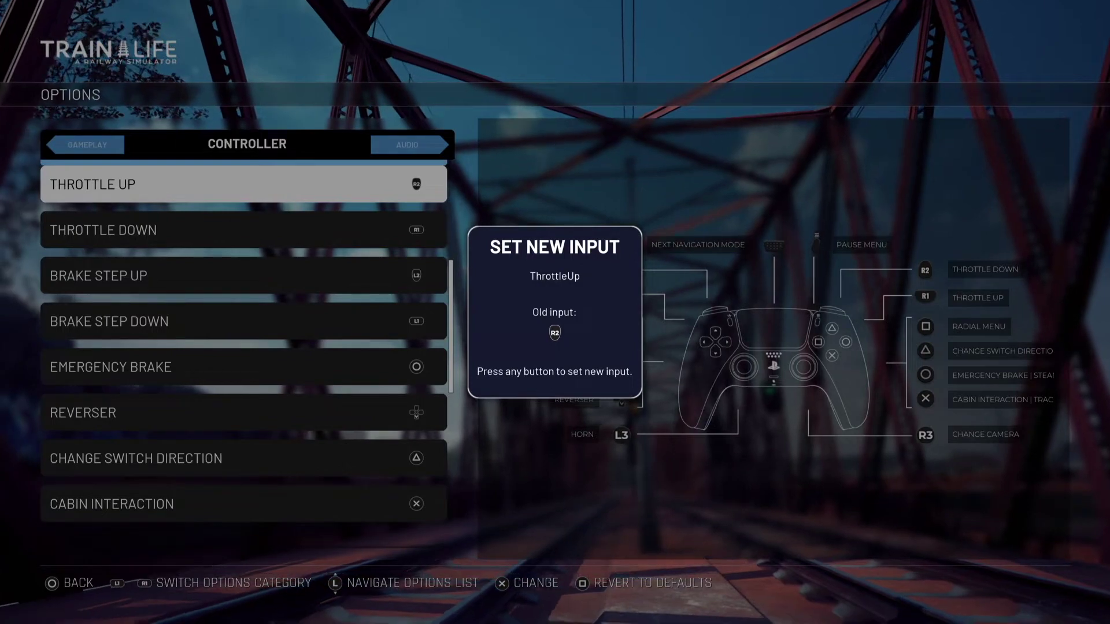
pyautogui.press('Escape')
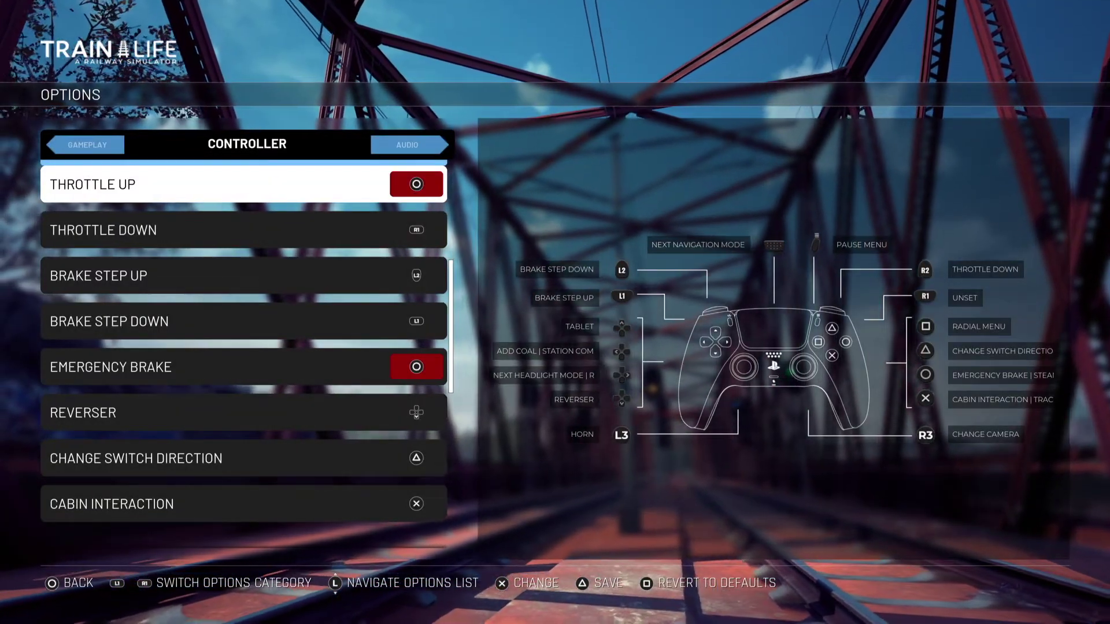
# Rebind Throttle Up to R2, clearing its conflict with Emergency Brake
pyautogui.press('Return')
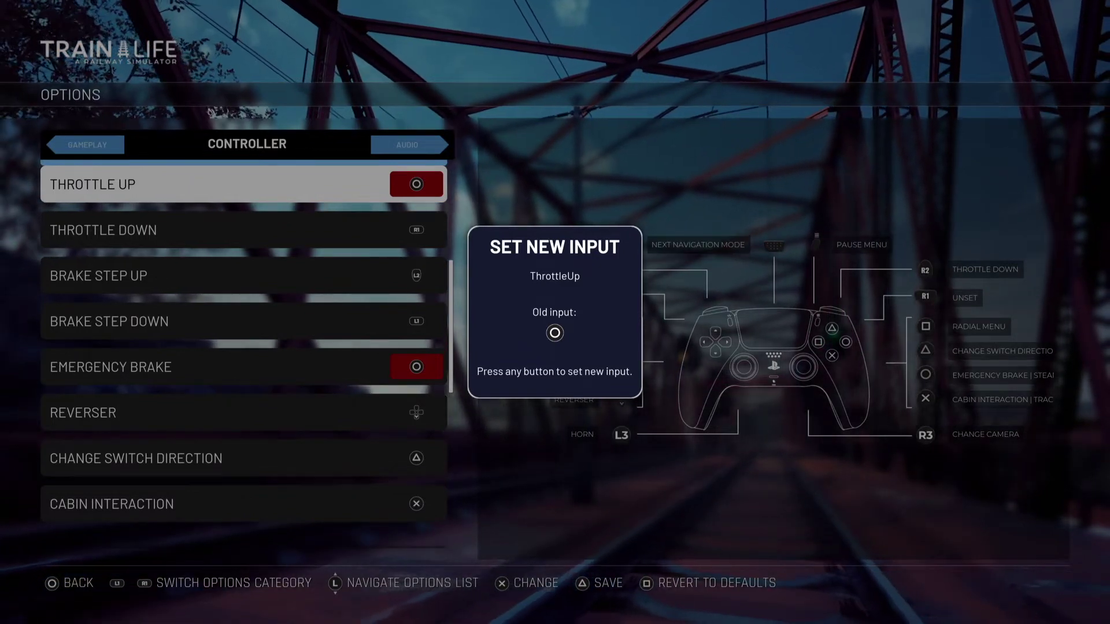
pyautogui.press('R2')
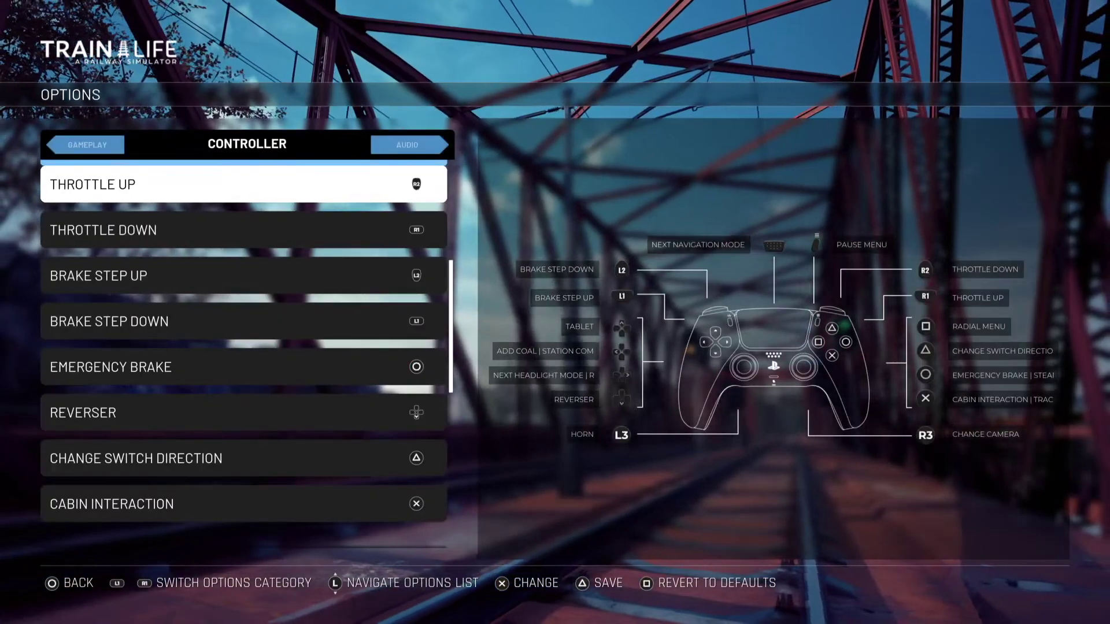
pyautogui.press('Down')
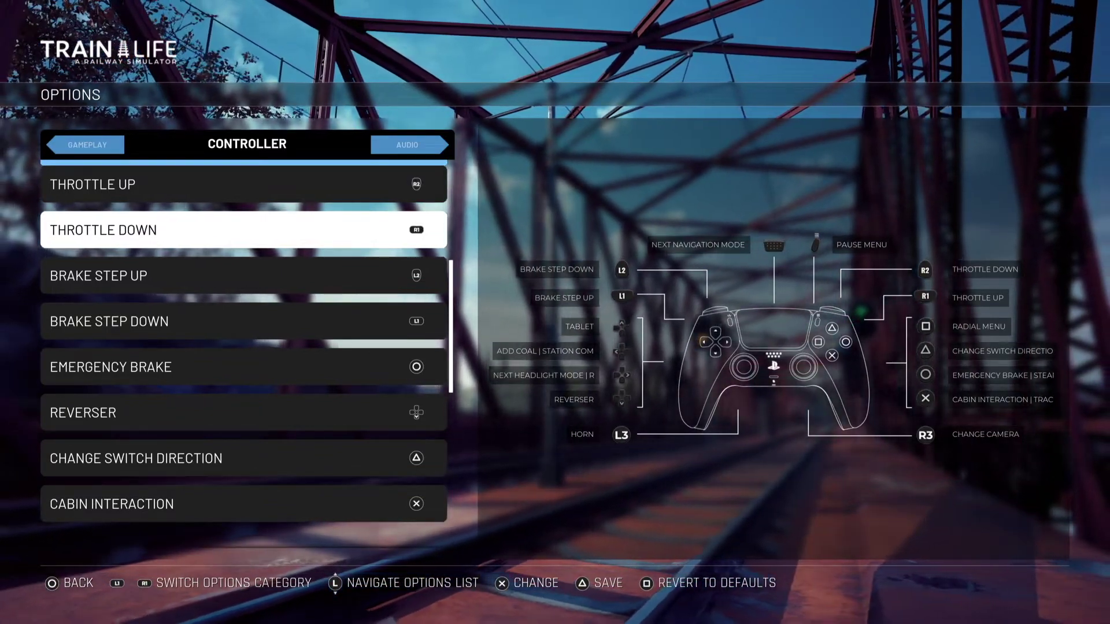
pyautogui.press('Down')
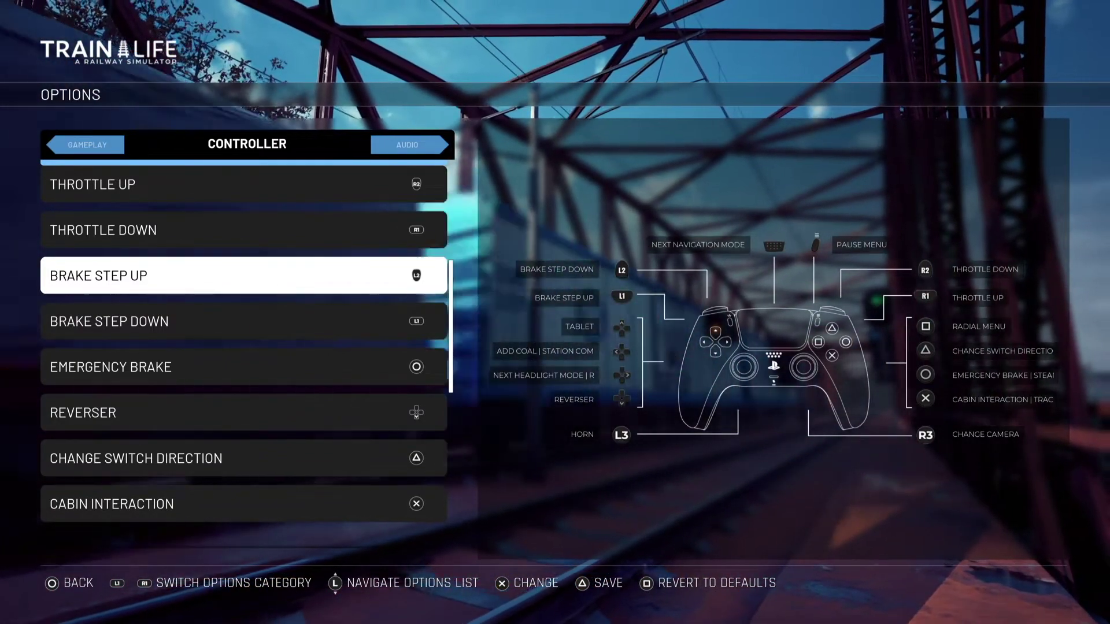
pyautogui.press('Down')
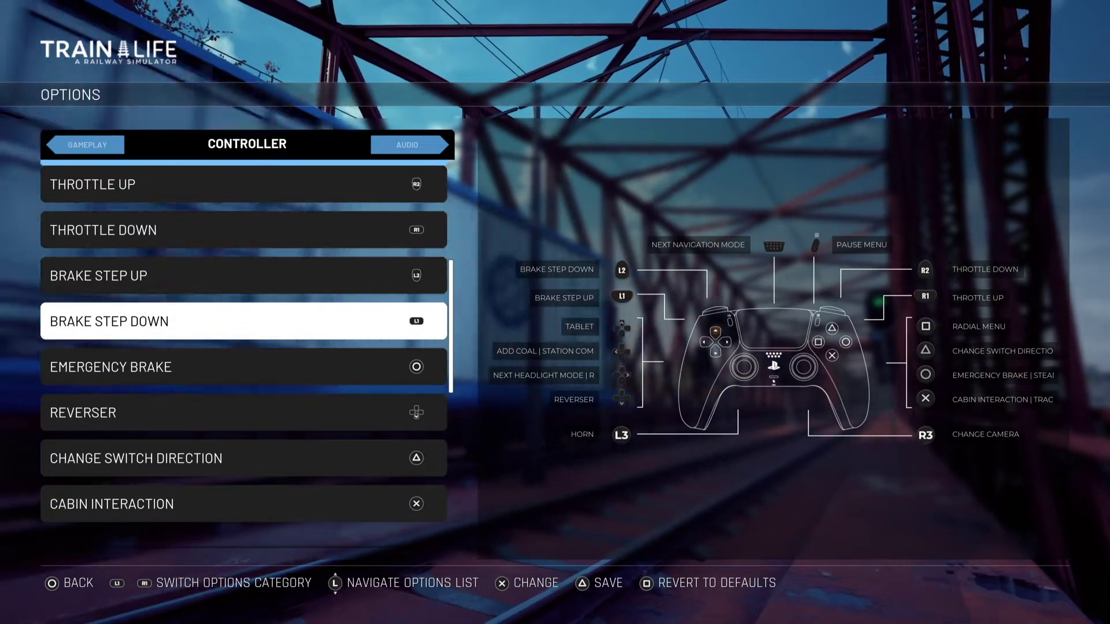
pyautogui.press('Down')
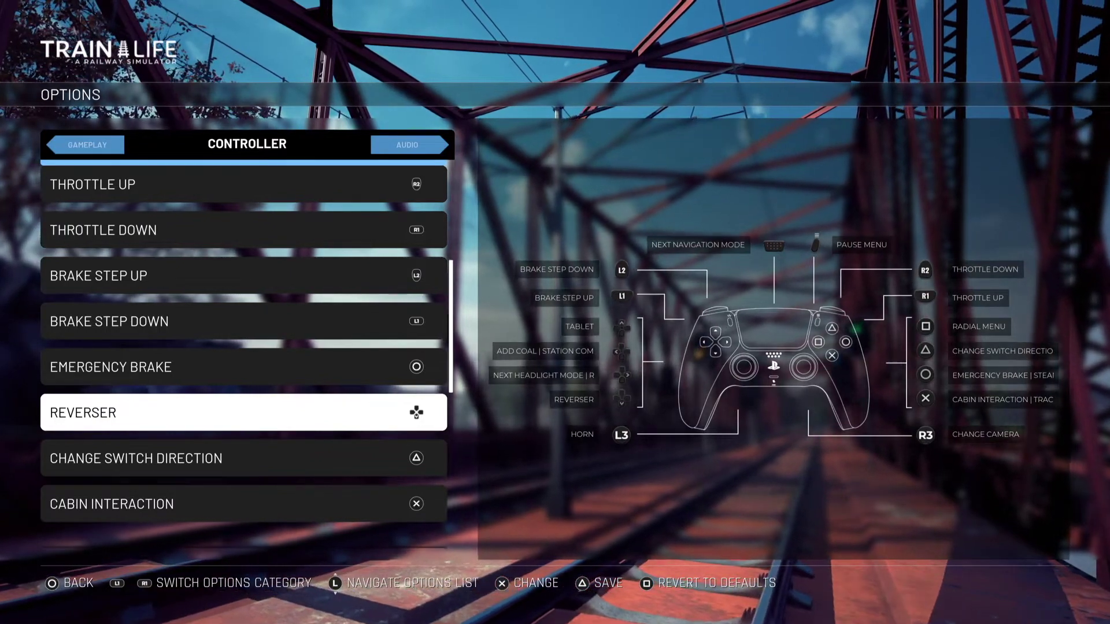
pyautogui.press('Down')
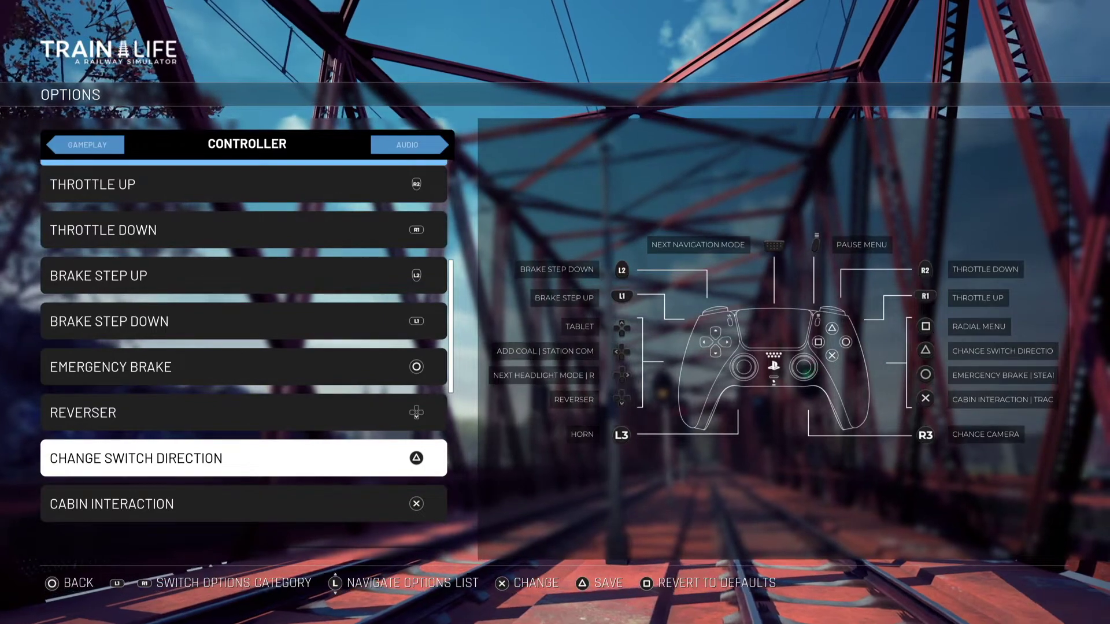
pyautogui.press('Down')
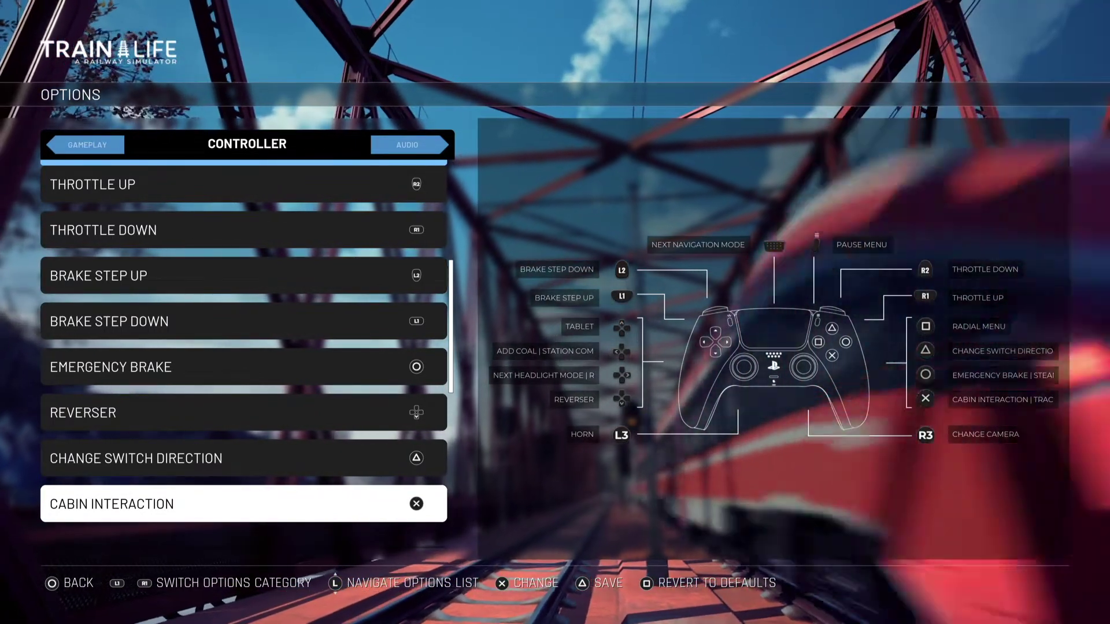
pyautogui.press('Down')
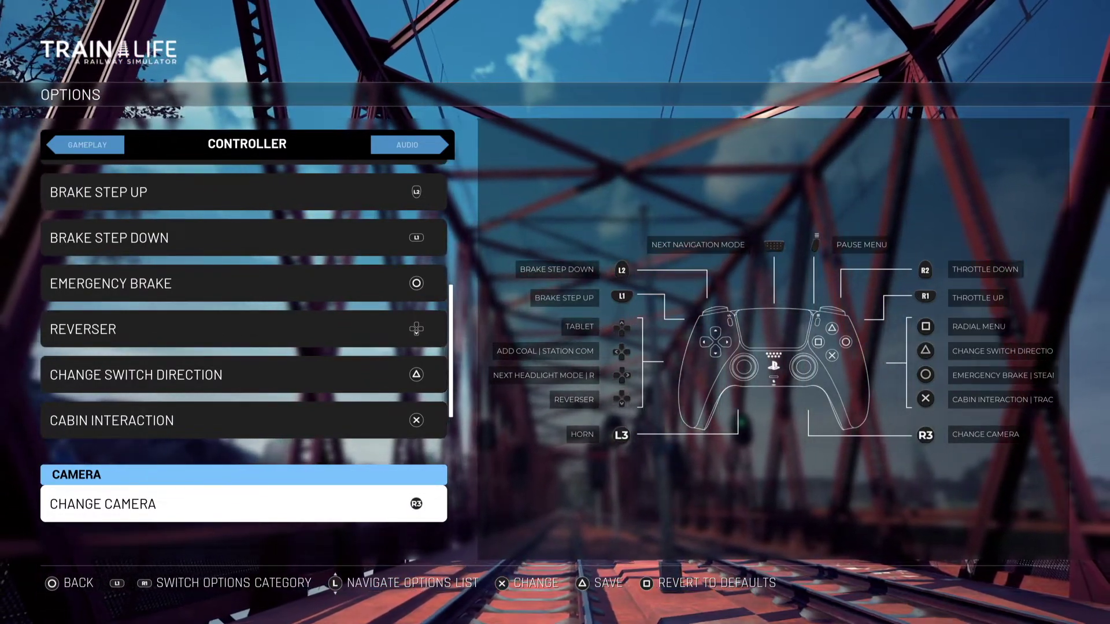
# Step through Horn, Headlight Mode, Track Interaction, Station Com, Radial Menu and Tablet to Pause Menu
pyautogui.press('Down')
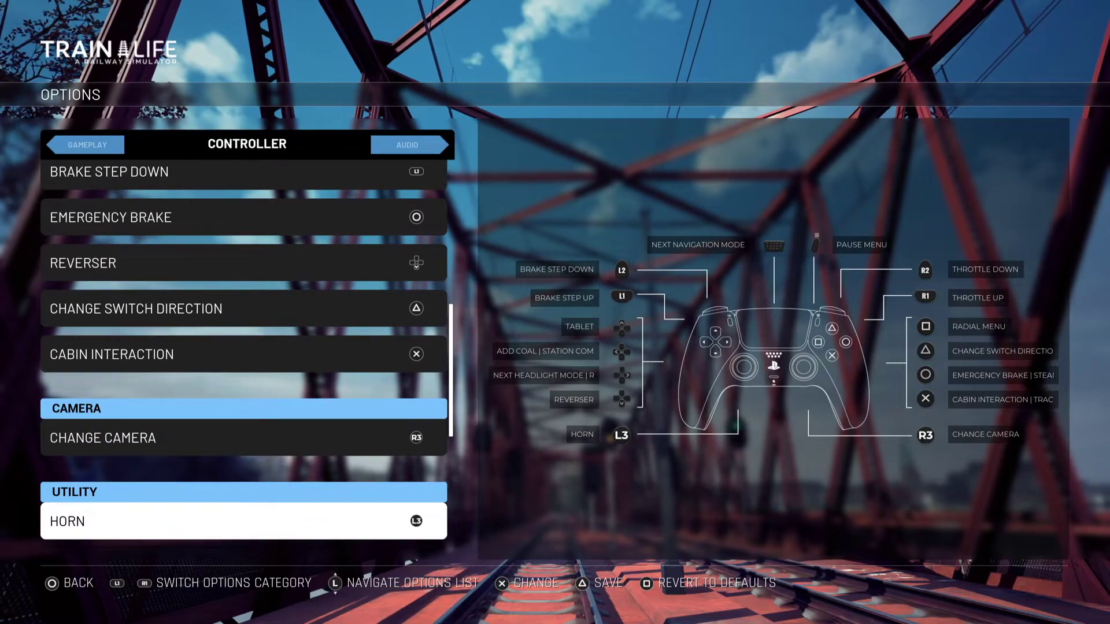
pyautogui.press('Down')
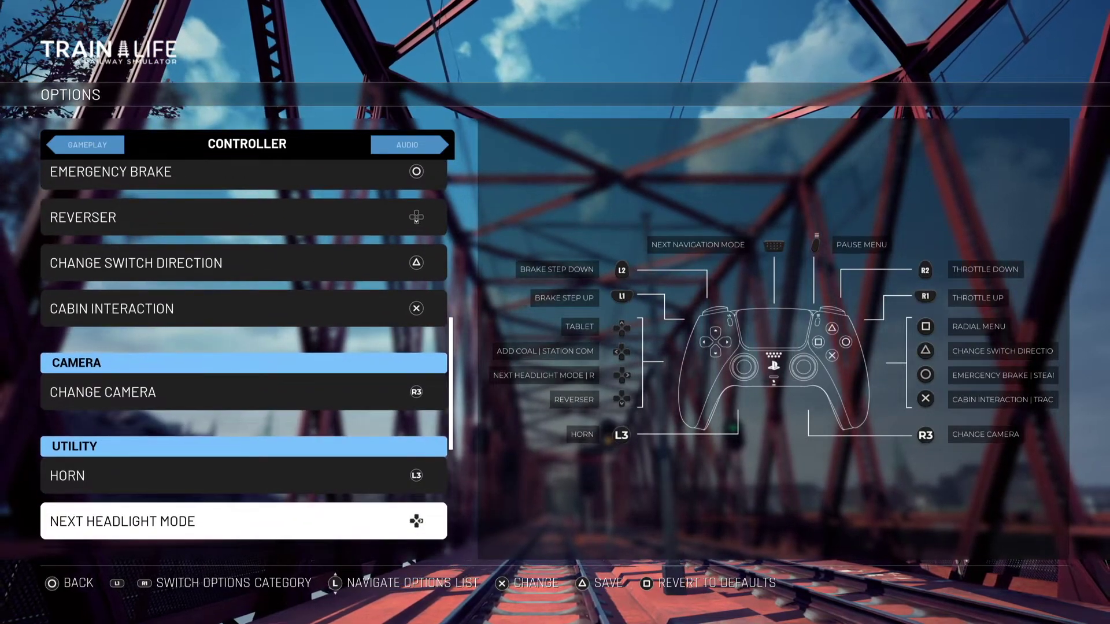
pyautogui.press('Down')
pyautogui.press('Down')
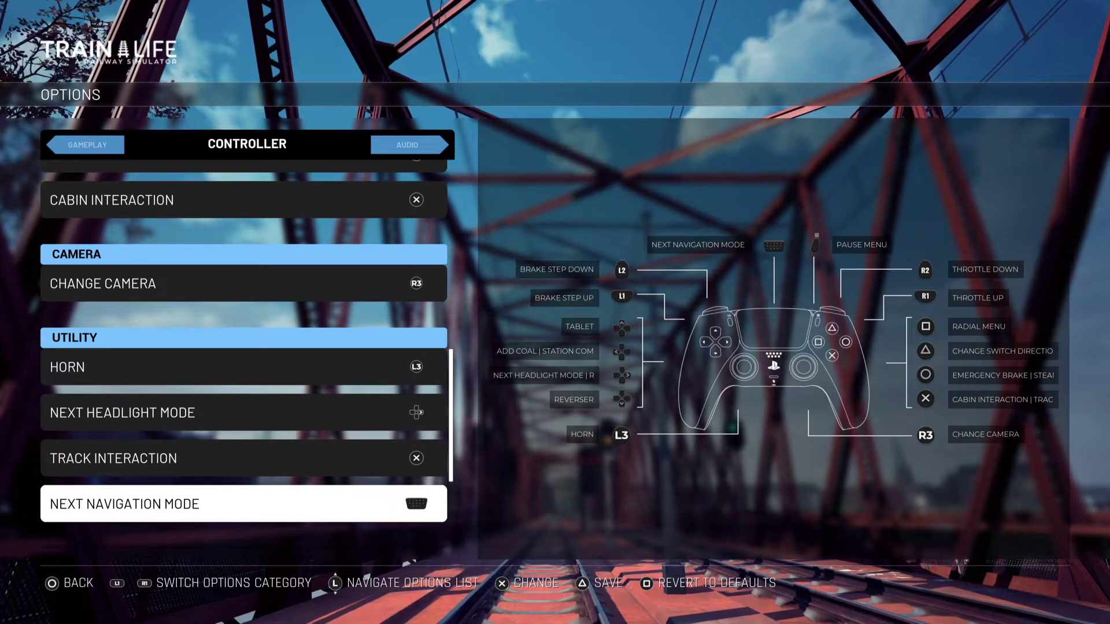
pyautogui.press('Down')
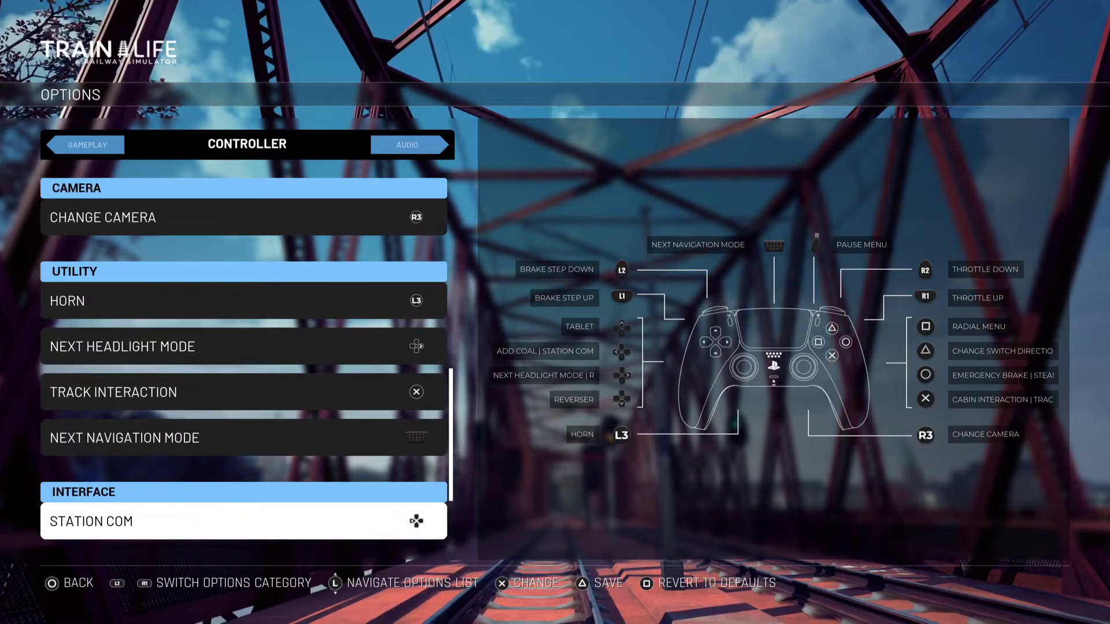
pyautogui.press('Down')
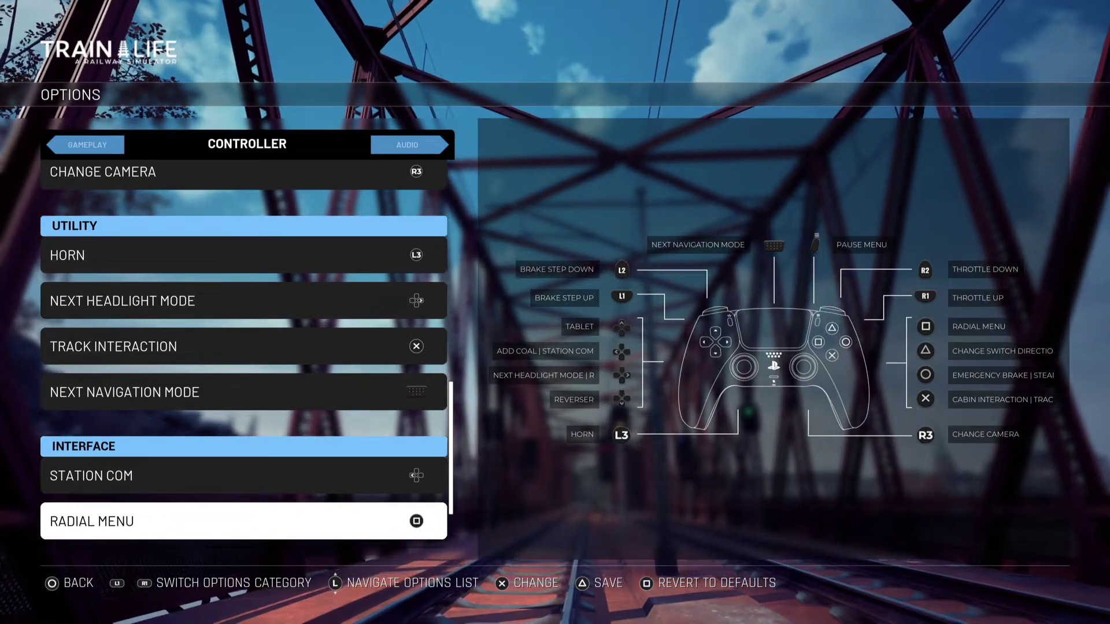
pyautogui.press('Down')
pyautogui.press('Down')
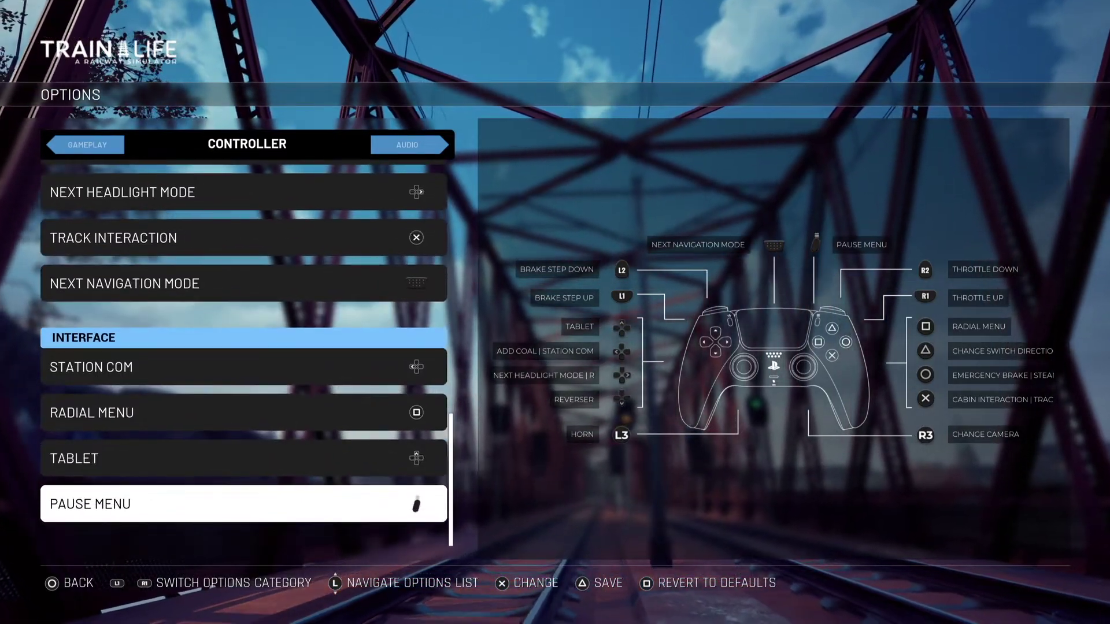
pyautogui.press('Down')
pyautogui.press('Up')
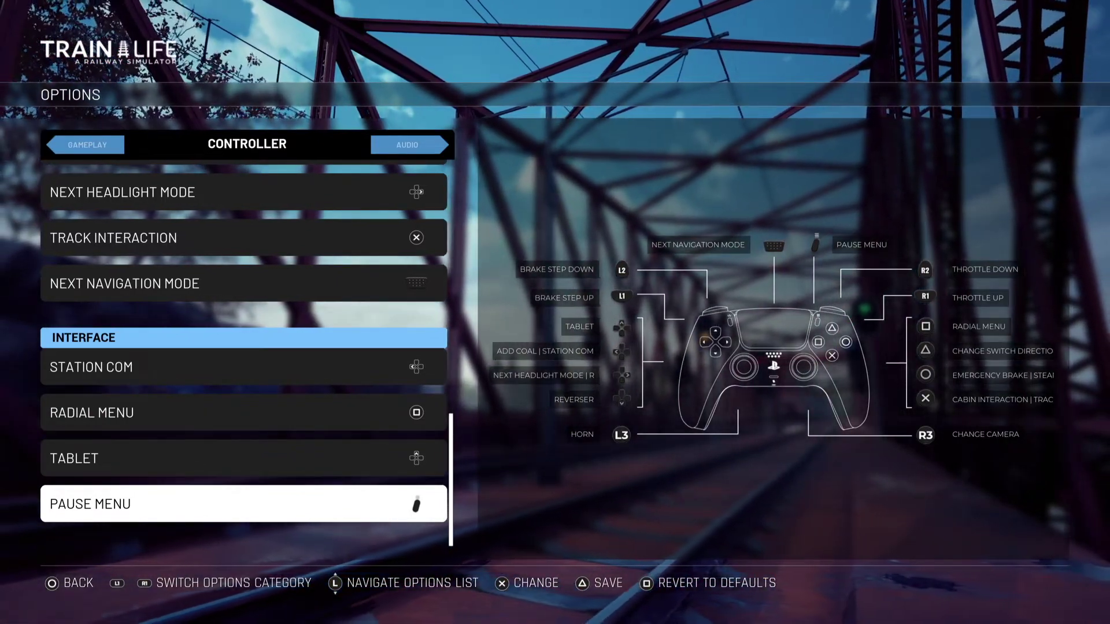
# Leave Controller options answering YES to discard changes, then select Mini Map Zoom Mode
pyautogui.press('Escape')
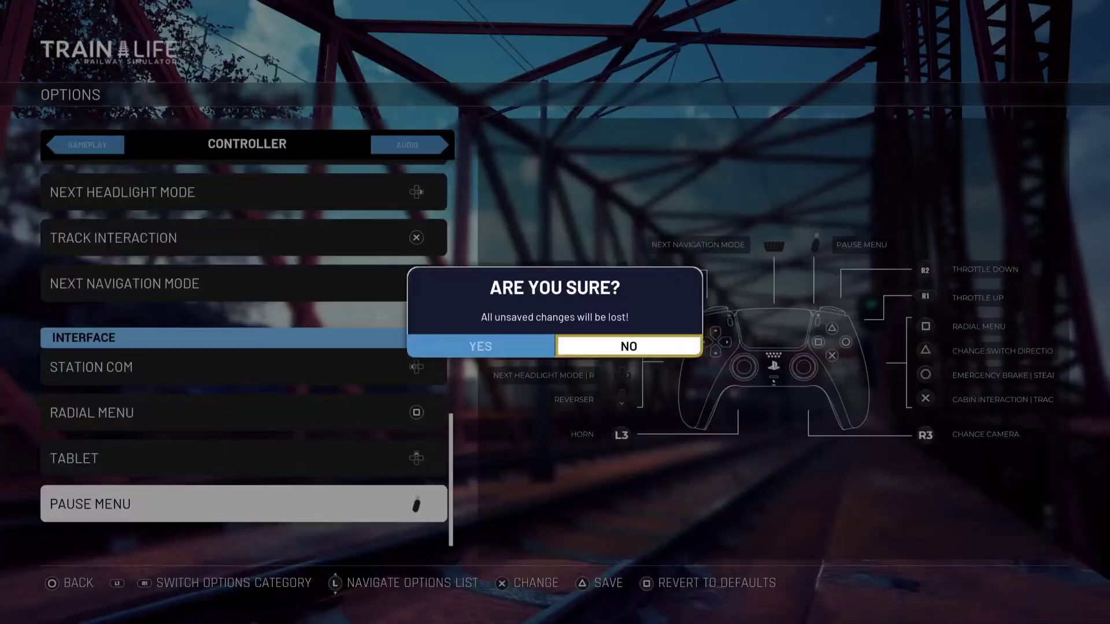
pyautogui.press('Left')
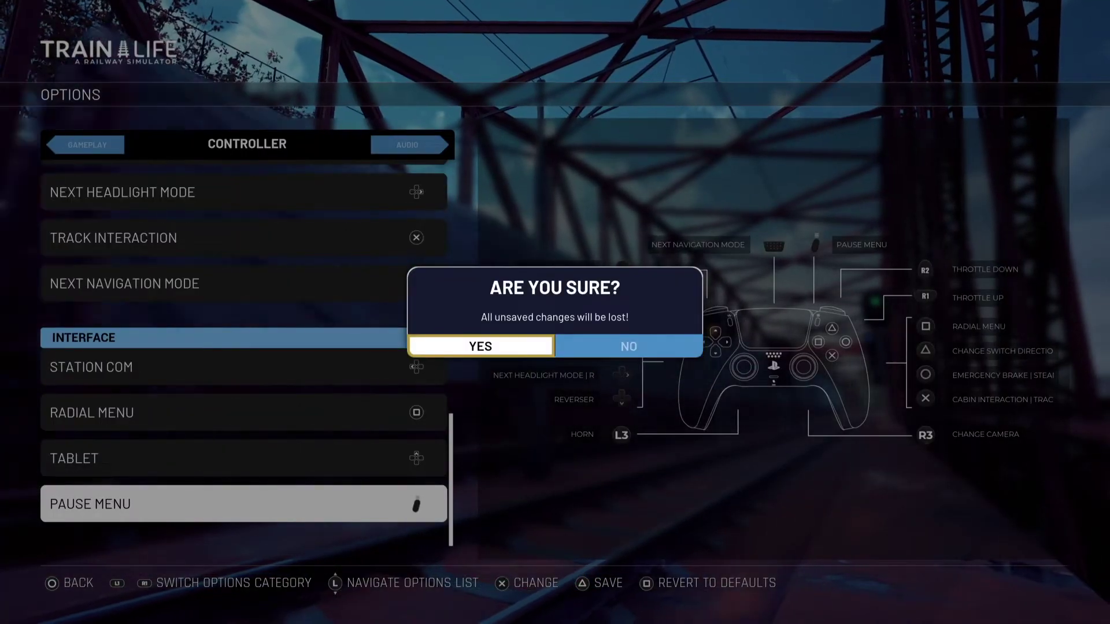
pyautogui.press('Return')
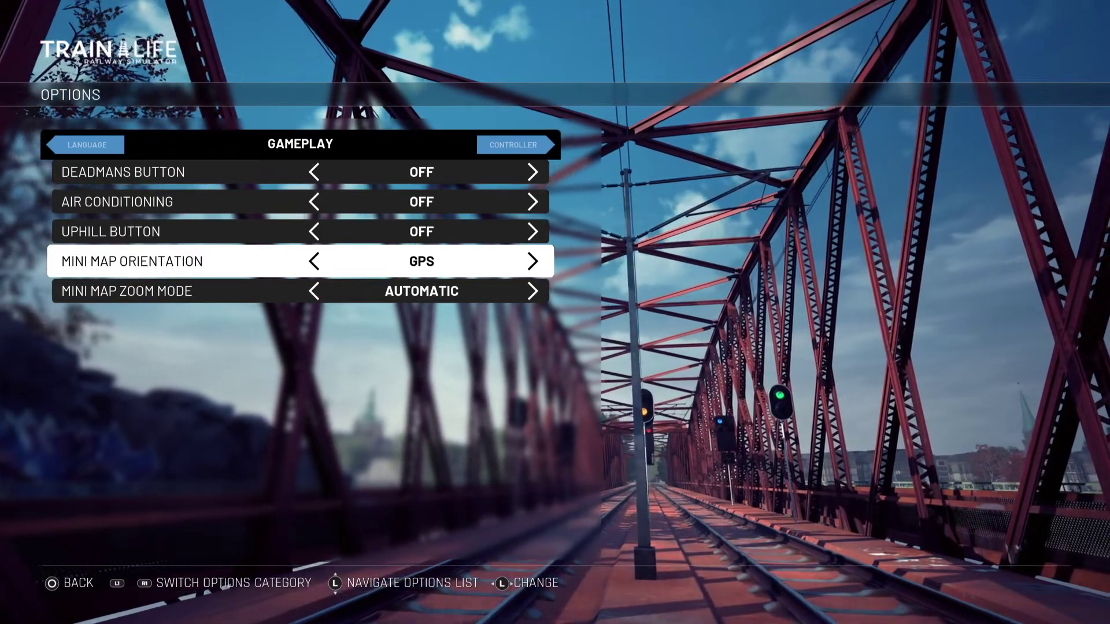
pyautogui.press('Down')
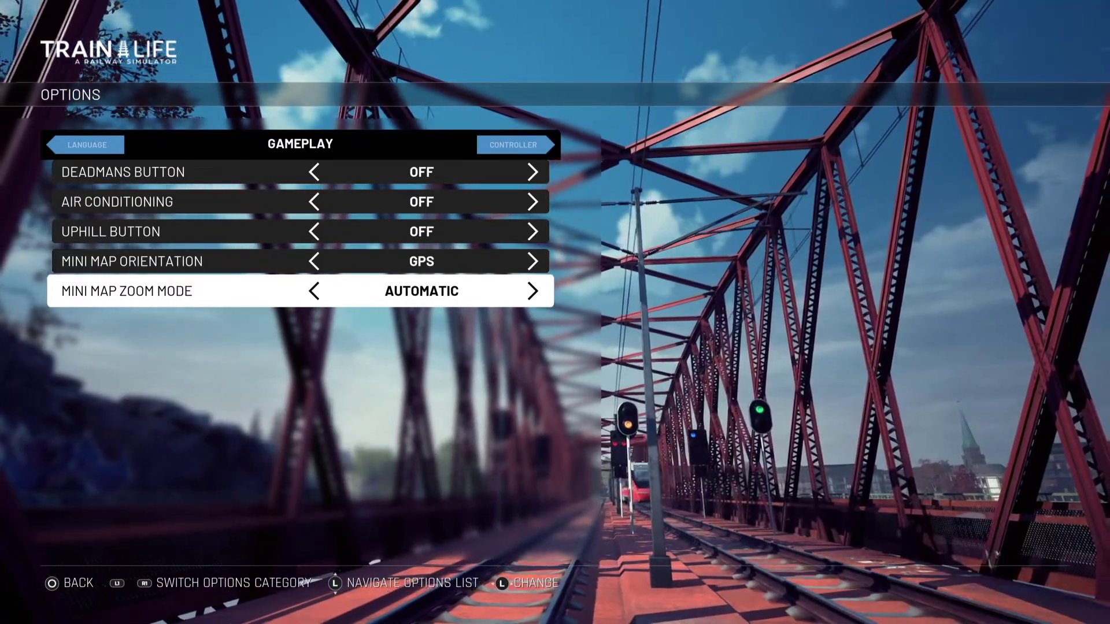
# Cycle categories back to Controller and step down past Throttle Down to Cabin Interaction
pyautogui.press('q')
pyautogui.press('q')
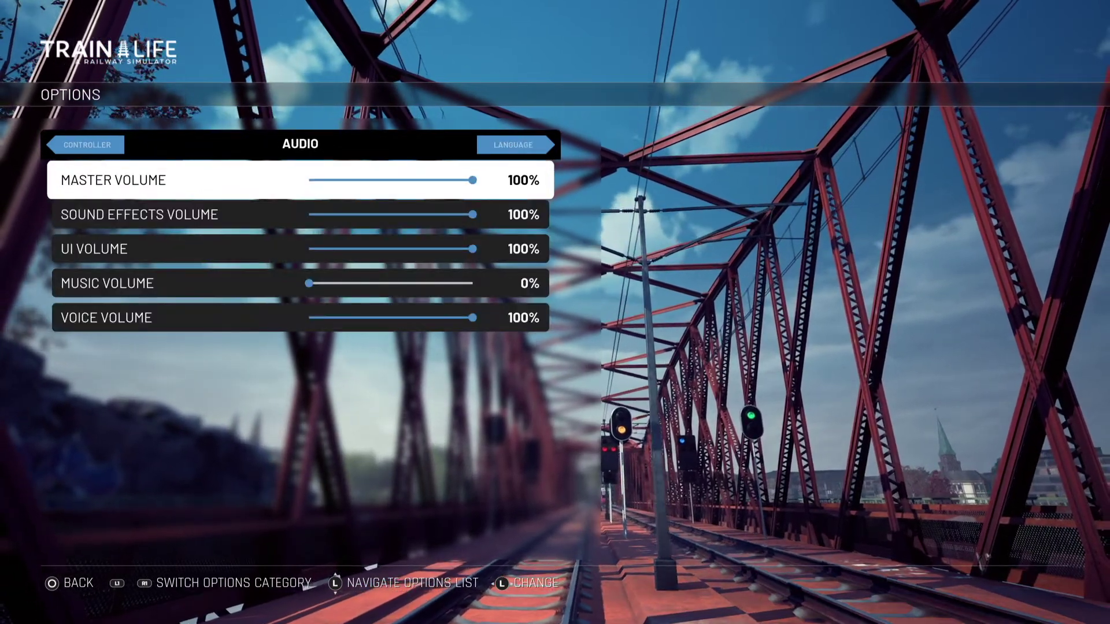
pyautogui.press('q')
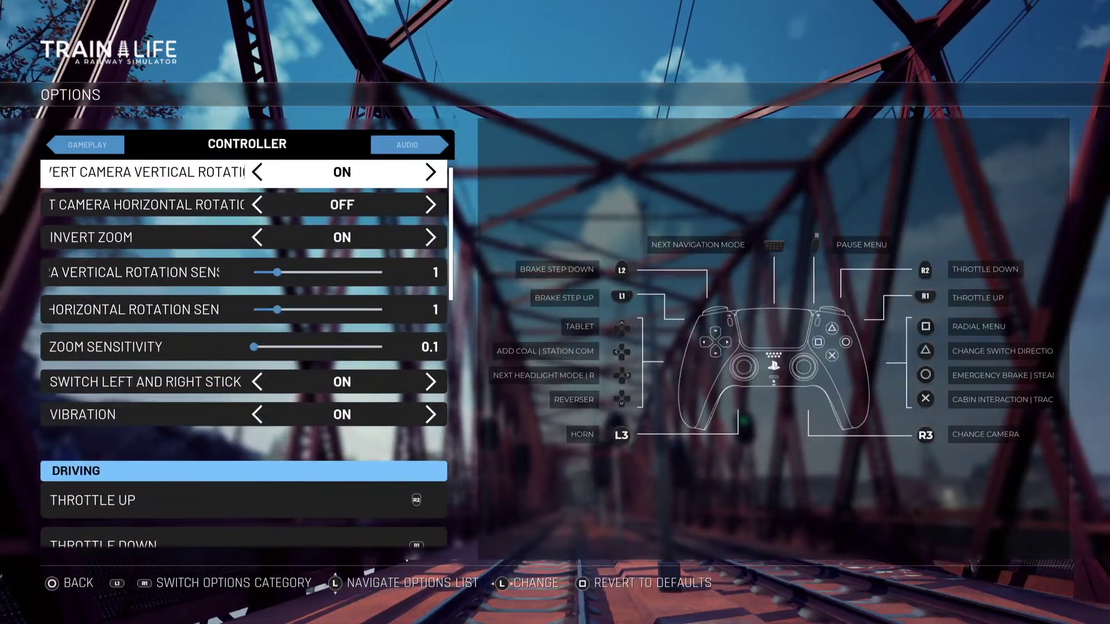
pyautogui.press('e')
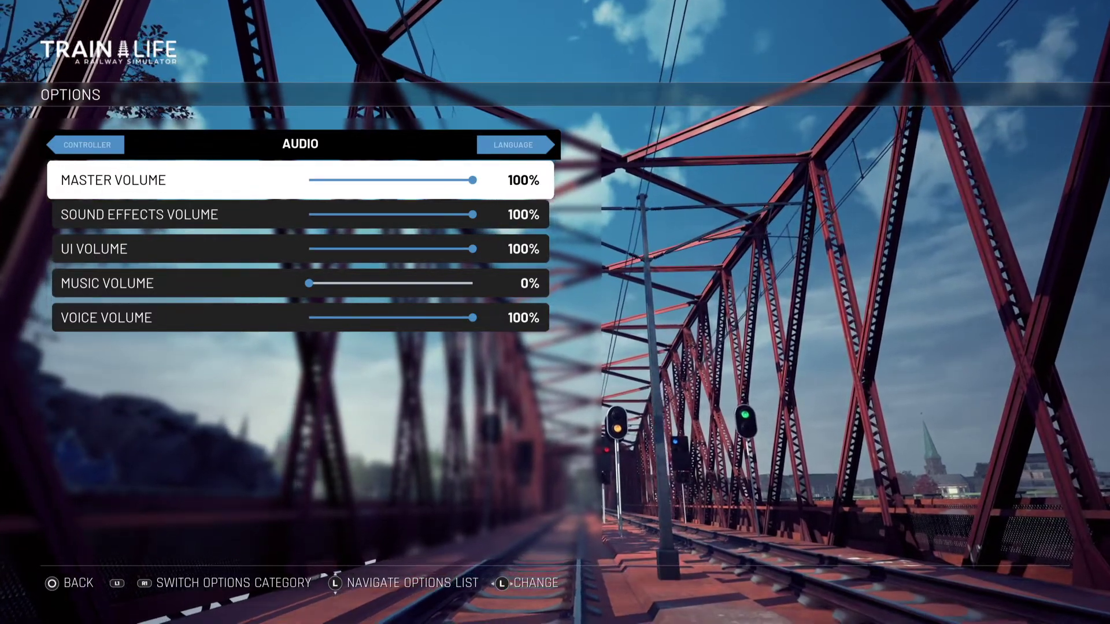
pyautogui.press('q')
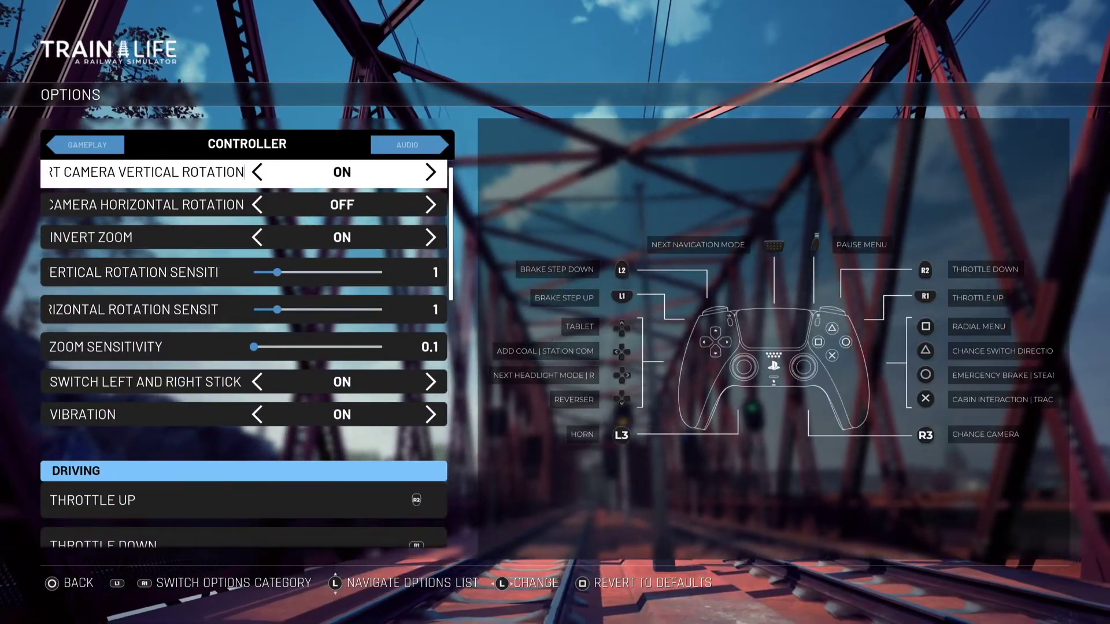
pyautogui.press('Down')
pyautogui.press('Down')
pyautogui.press('Down')
pyautogui.press('Down')
pyautogui.press('Down')
pyautogui.press('Down')
pyautogui.press('Down')
pyautogui.press('Down')
pyautogui.press('Down')
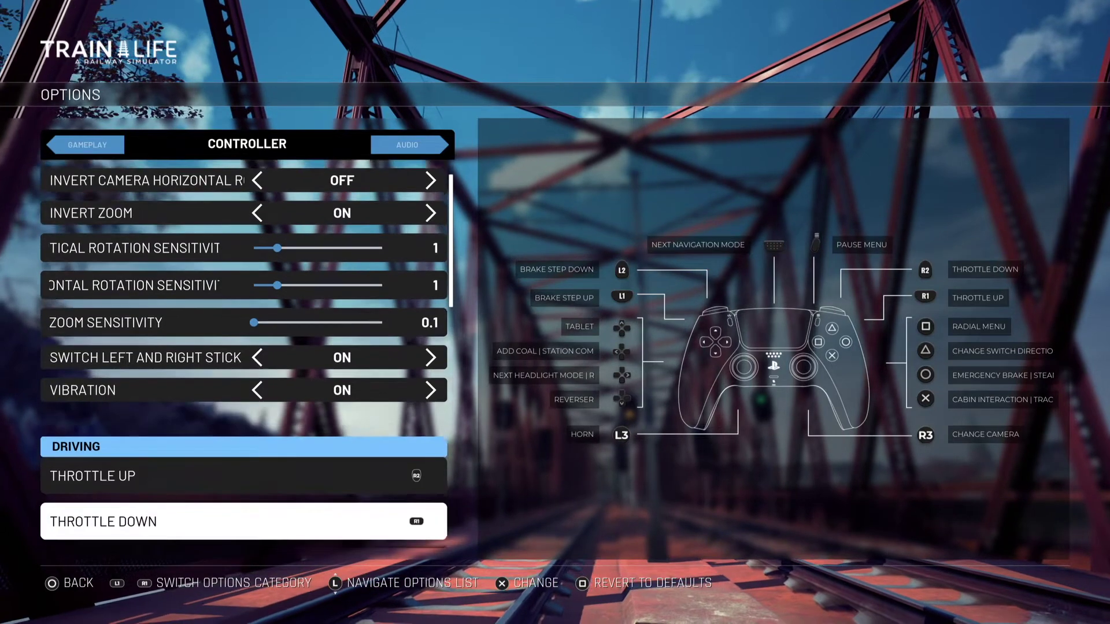
pyautogui.press('Down')
pyautogui.press('Down')
pyautogui.press('Down')
pyautogui.press('Down')
pyautogui.press('Down')
pyautogui.press('Down')
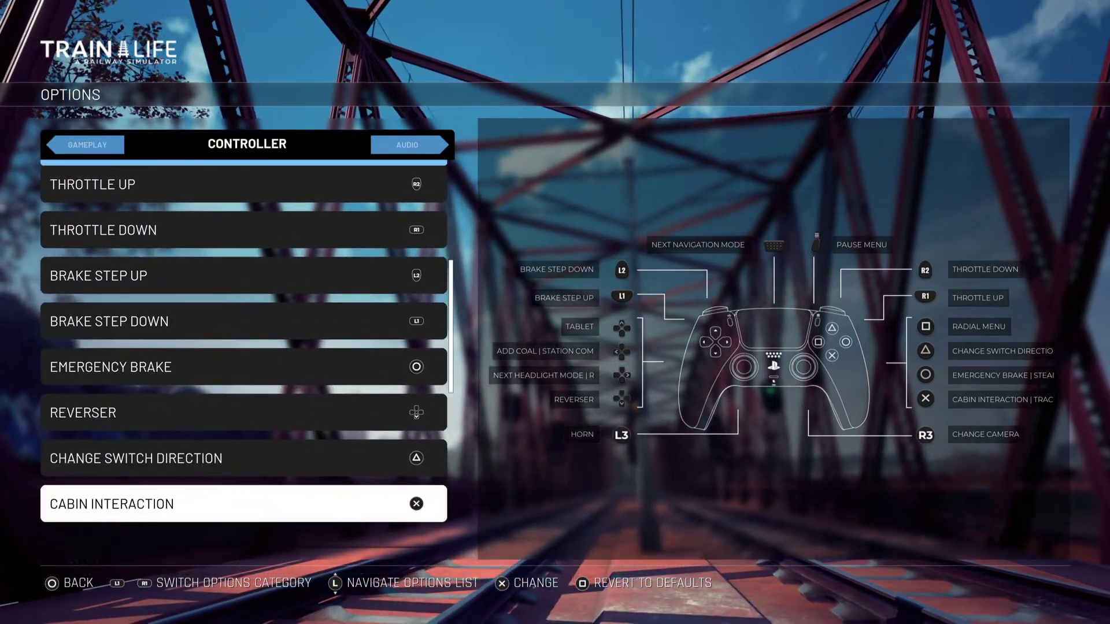